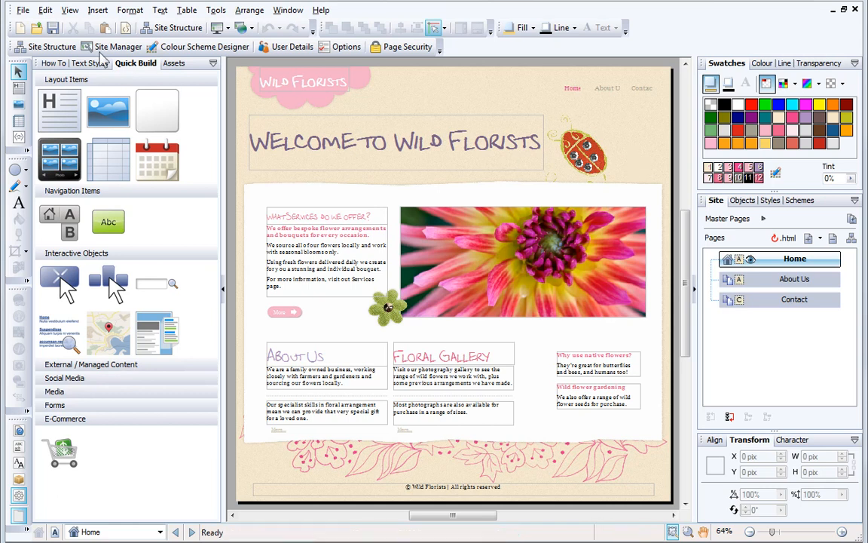
- Start publishing the site to the web and choose to activate Serif WebPlus.net hosting
{"action": "left_click", "coordinate": [22, 10]}
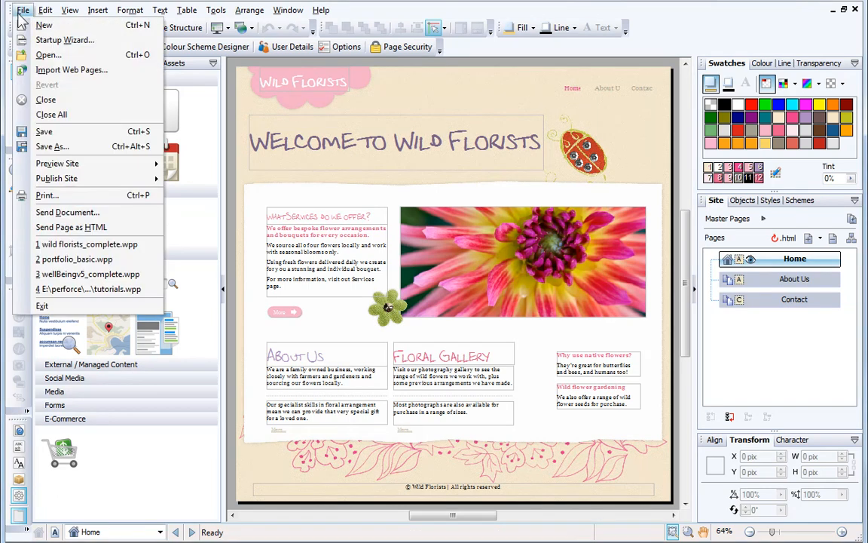
{"action": "mouse_move", "coordinate": [31, 184]}
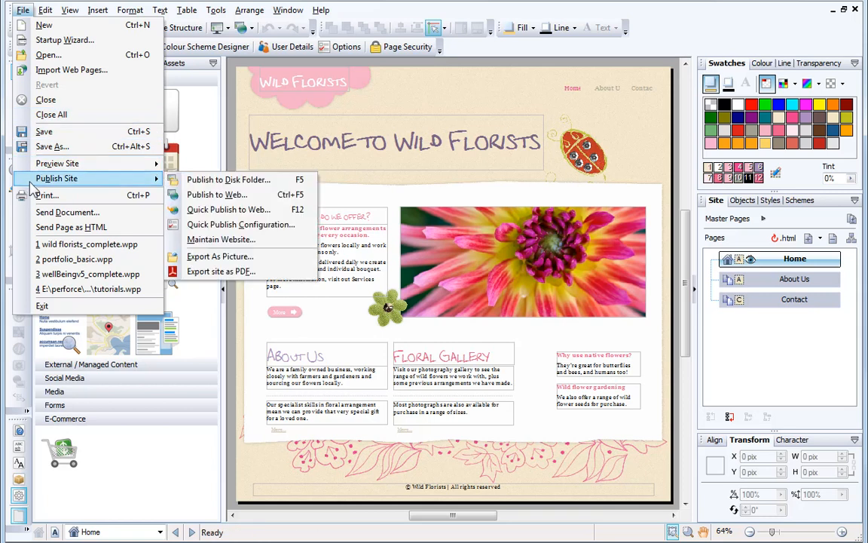
{"action": "left_click", "coordinate": [219, 195]}
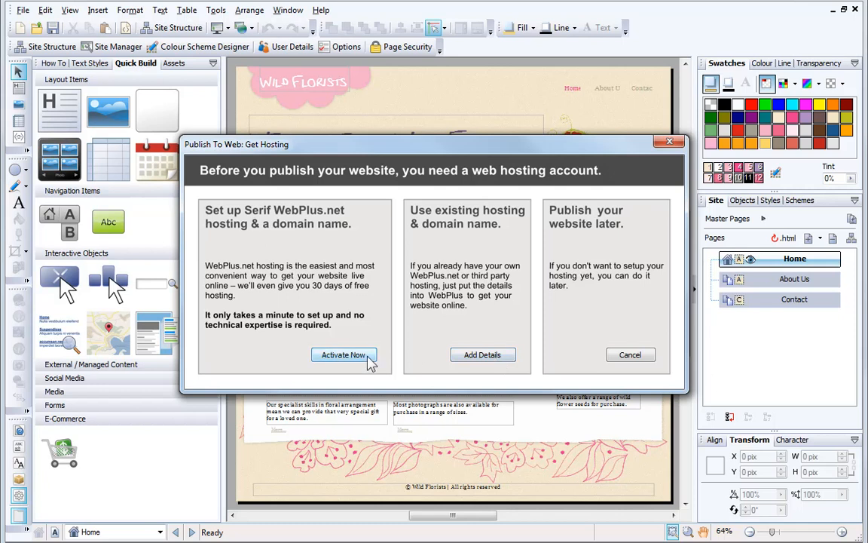
{"action": "left_click", "coordinate": [343, 355]}
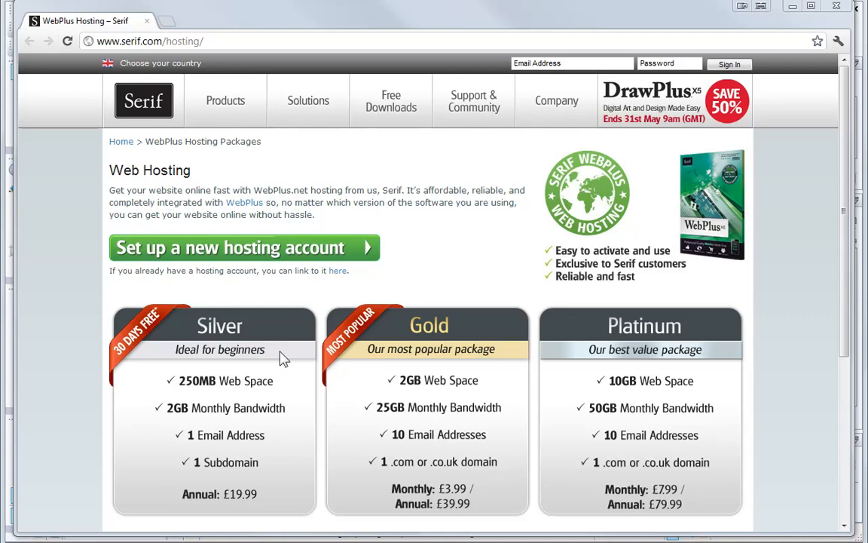
- Begin setting up a new hosting account and log in with the Serif.com account e-mail address
{"action": "left_click", "coordinate": [289, 257]}
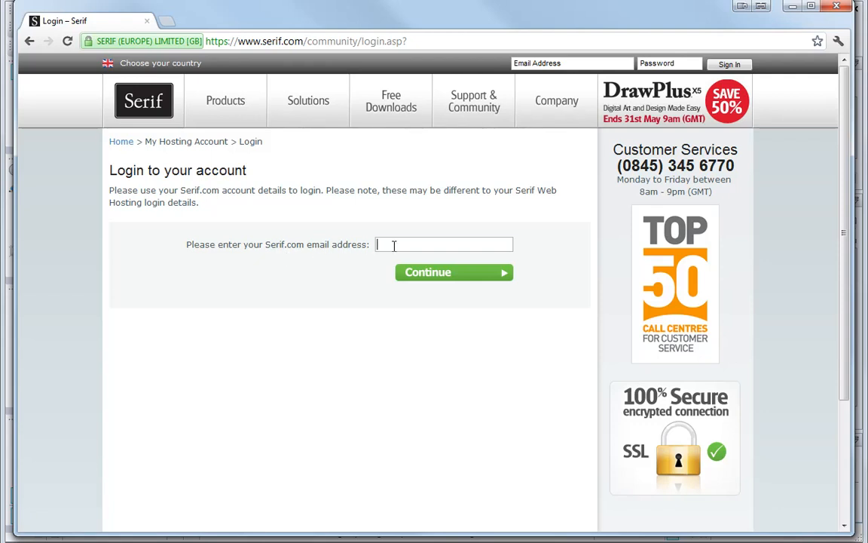
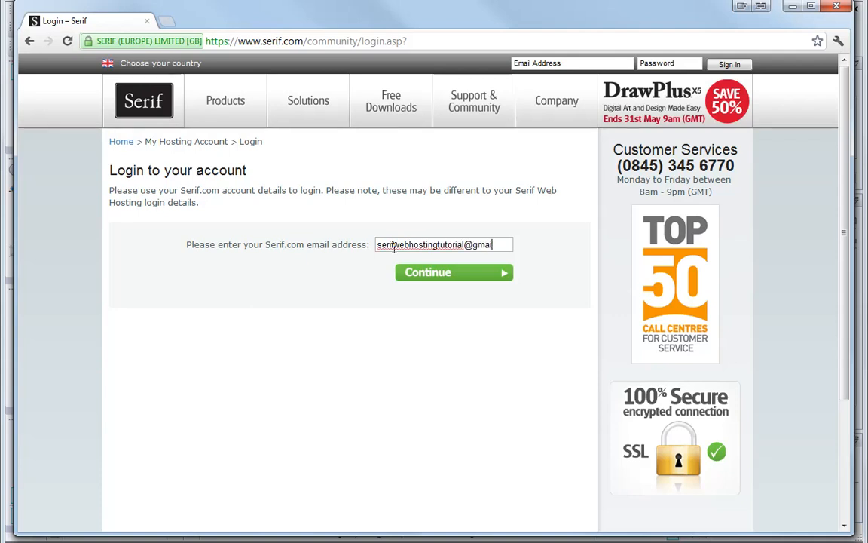
{"action": "left_click", "coordinate": [427, 281]}
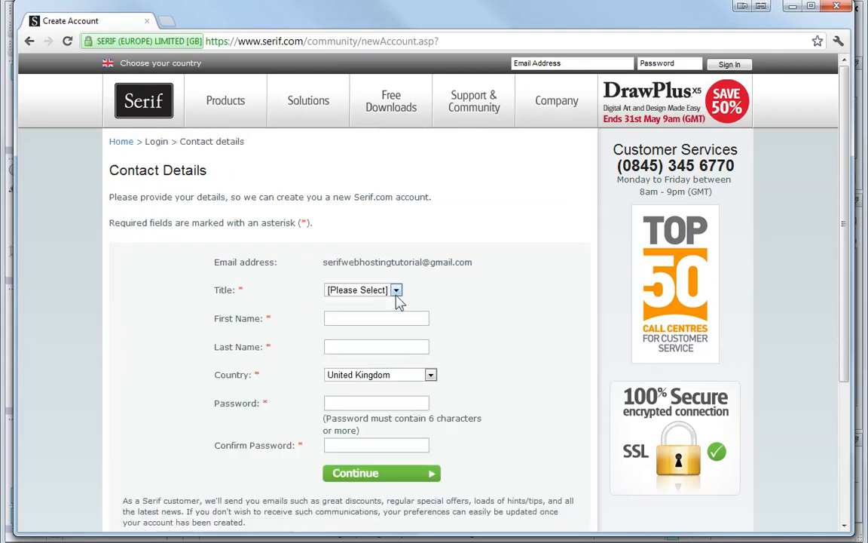
- Fill in the contact details: title Prof, plus the account holder's first and last name
{"action": "left_click", "coordinate": [396, 290]}
{"action": "left_click", "coordinate": [347, 365]}
{"action": "left_click", "coordinate": [385, 322]}
{"action": "type", "text": "Serif"}
{"action": "left_click", "coordinate": [367, 349]}
{"action": "type", "text": "T"}
{"action": "left_click", "coordinate": [367, 363]}
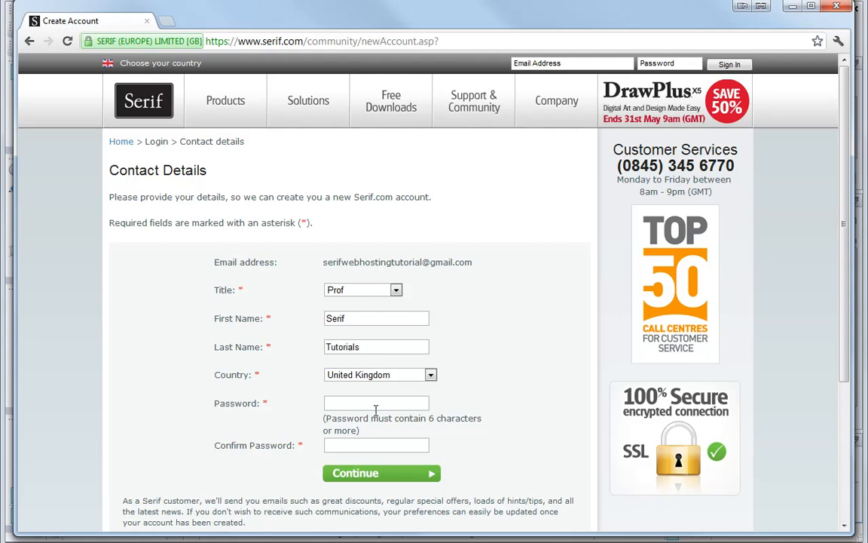
- Enter and confirm the Serif.com account password, then continue
{"action": "type", "text": "•••••••••"}
{"action": "left_click", "coordinate": [365, 446]}
{"action": "type", "text": "•••••••••"}
{"action": "left_click", "coordinate": [374, 480]}
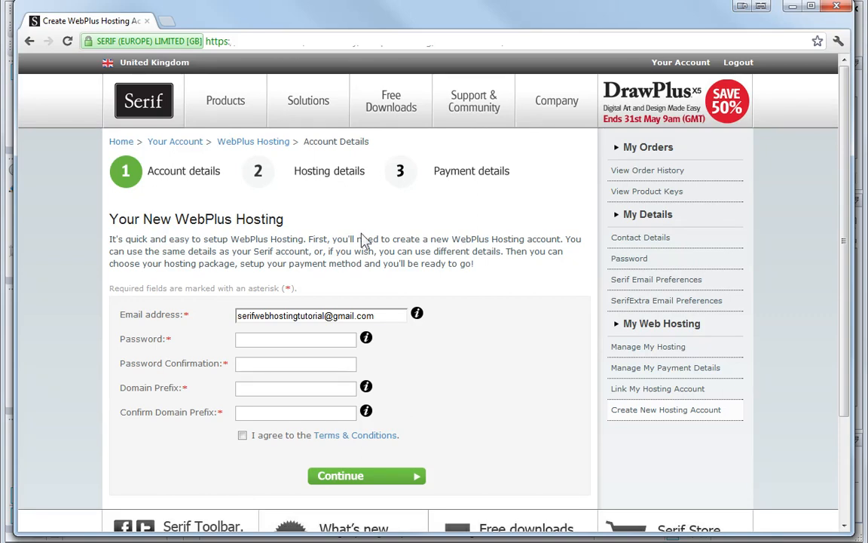
- Enter and confirm the web hosting account password
{"action": "left_click", "coordinate": [255, 340]}
{"action": "type", "text": "•••••••••"}
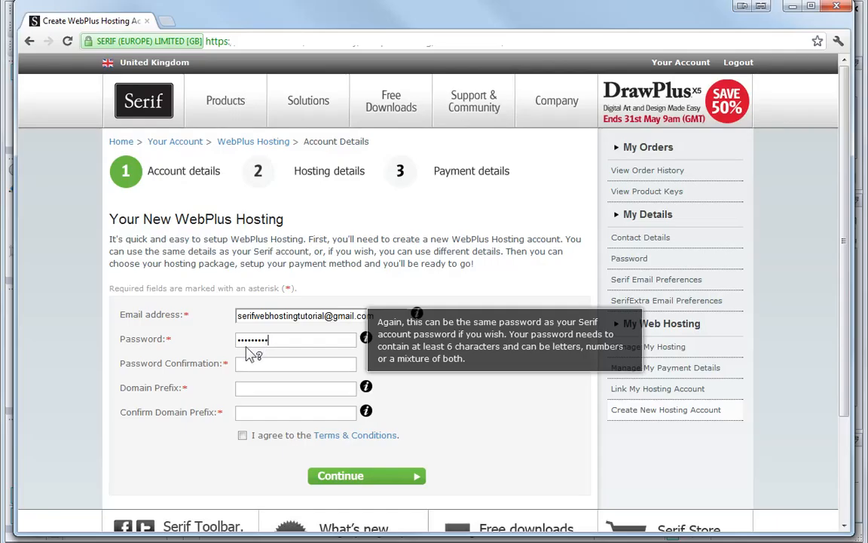
{"action": "left_click", "coordinate": [238, 366]}
{"action": "type", "text": "••••••••"}
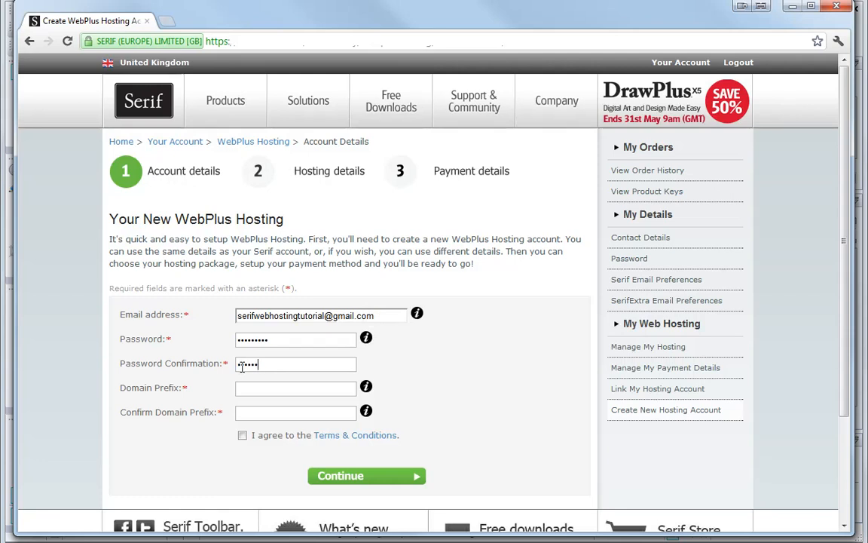
{"action": "type", "text": "•"}
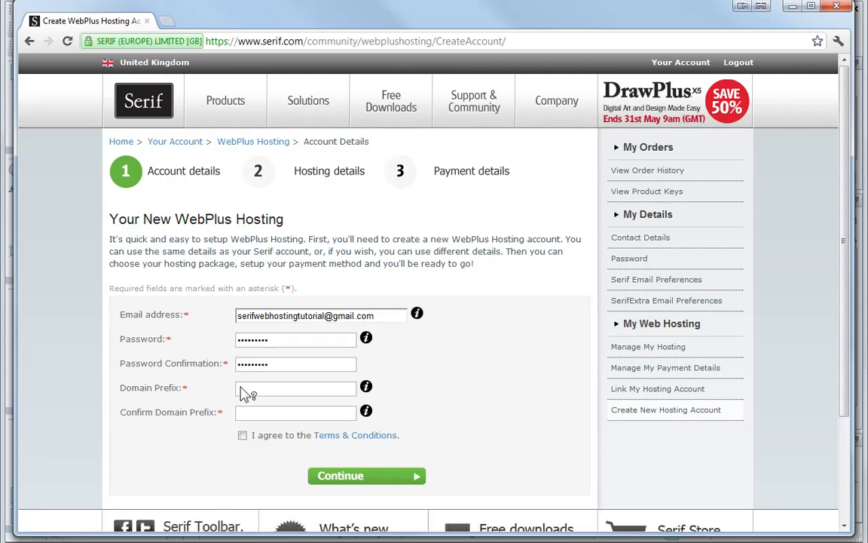
- Enter seriftutorials as the domain prefix
{"action": "left_click", "coordinate": [241, 389]}
{"action": "type", "text": "se"}
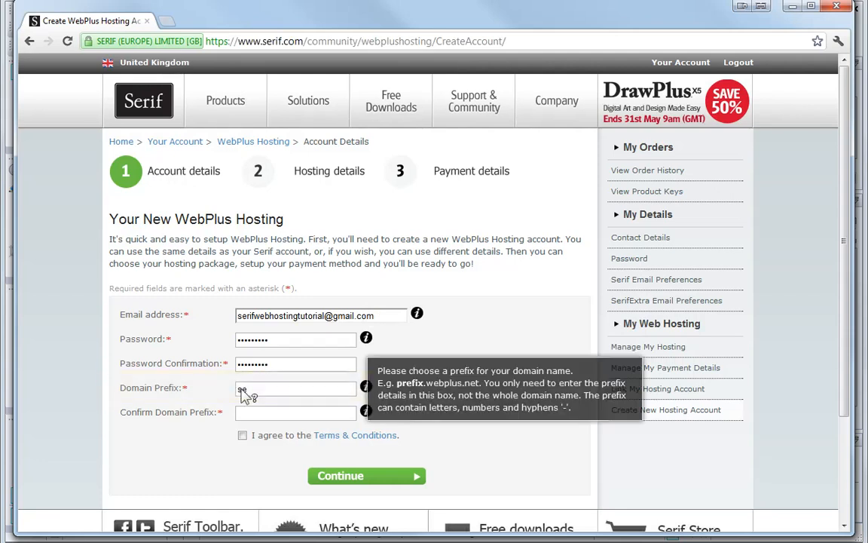
{"action": "type", "text": "riftutorials"}
{"action": "key", "text": "Left"}
{"action": "key", "text": "Left"}
{"action": "key", "text": "Left"}
{"action": "key", "text": "Left"}
{"action": "key", "text": "Left"}
{"action": "key", "text": "Left"}
{"action": "key", "text": "Left"}
{"action": "key", "text": "Left"}
{"action": "key", "text": "Left"}
{"action": "type", "text": "_"}
{"action": "key", "text": "BackSpace"}
{"action": "type", "text": "-"}
{"action": "key", "text": "BackSpace"}
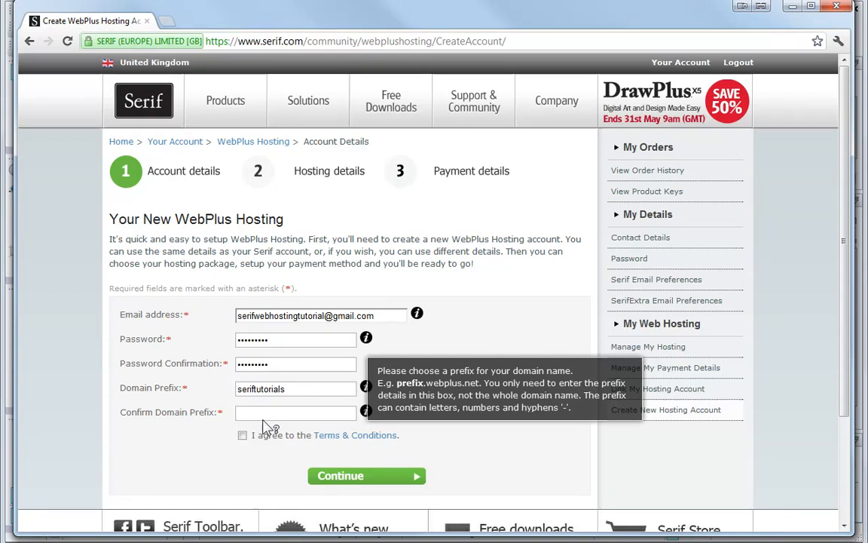
- Confirm the domain prefix as seriftutorials
{"action": "left_click", "coordinate": [266, 417]}
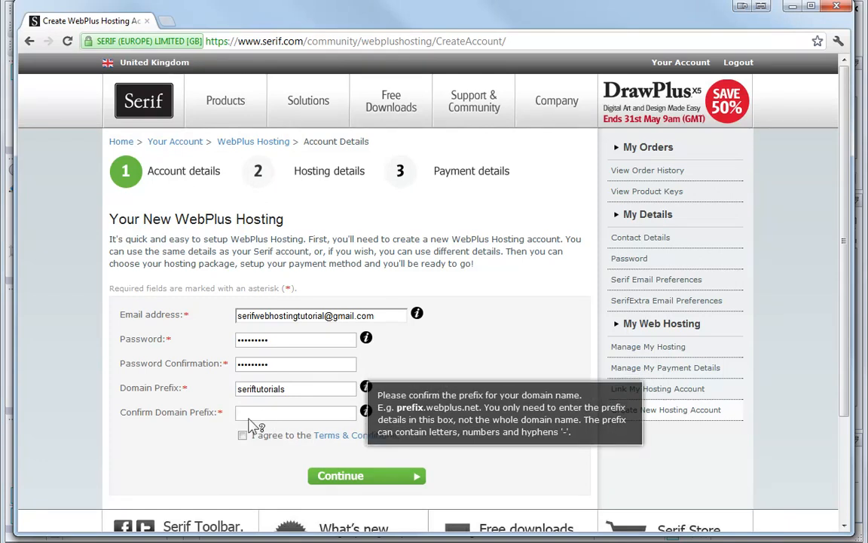
{"action": "type", "text": "ser"}
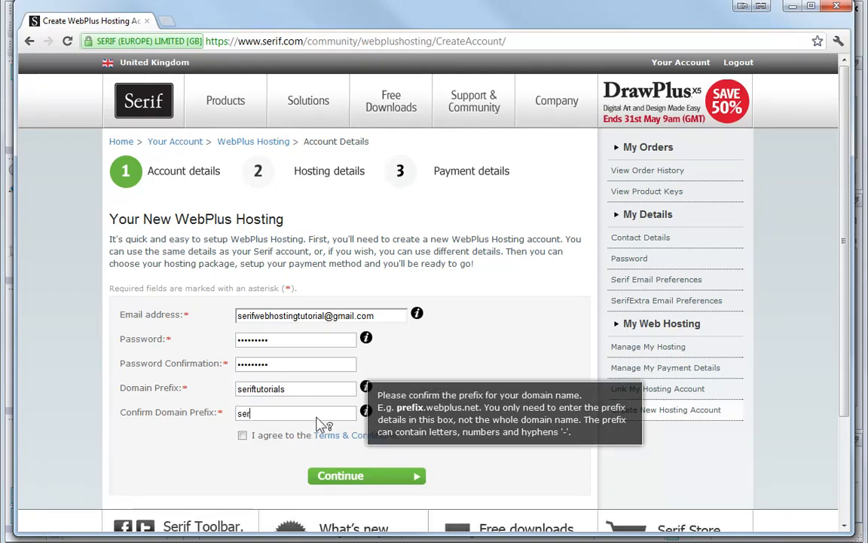
{"action": "type", "text": "iftutorials"}
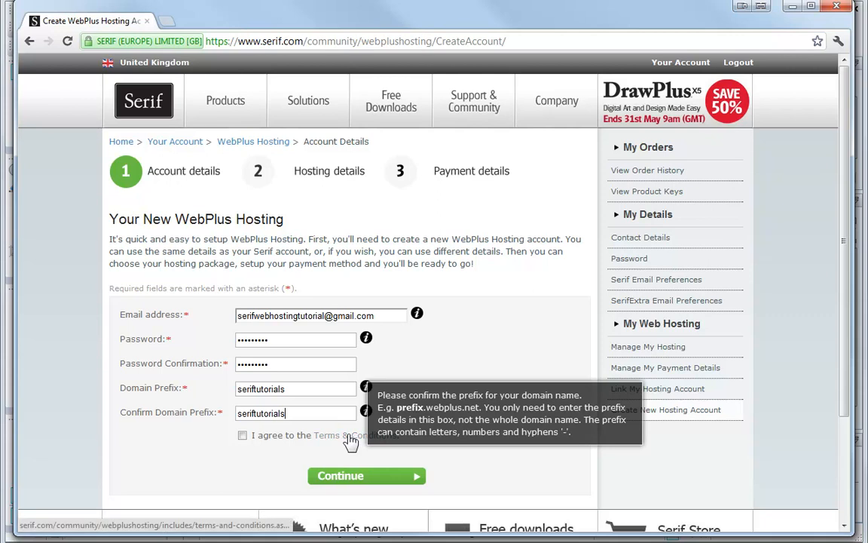
- Read through the Terms & Conditions
{"action": "left_click", "coordinate": [349, 436]}
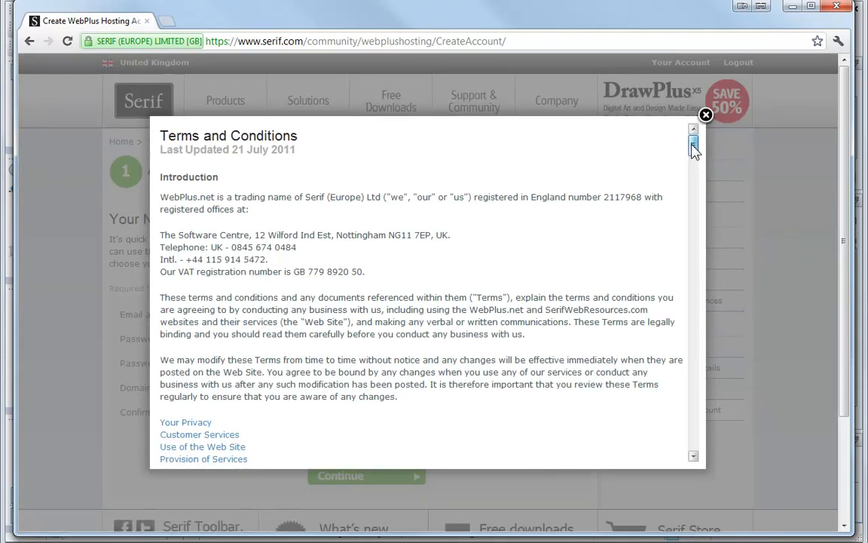
{"action": "left_click_drag", "start_coordinate": [694, 149], "coordinate": [700, 460]}
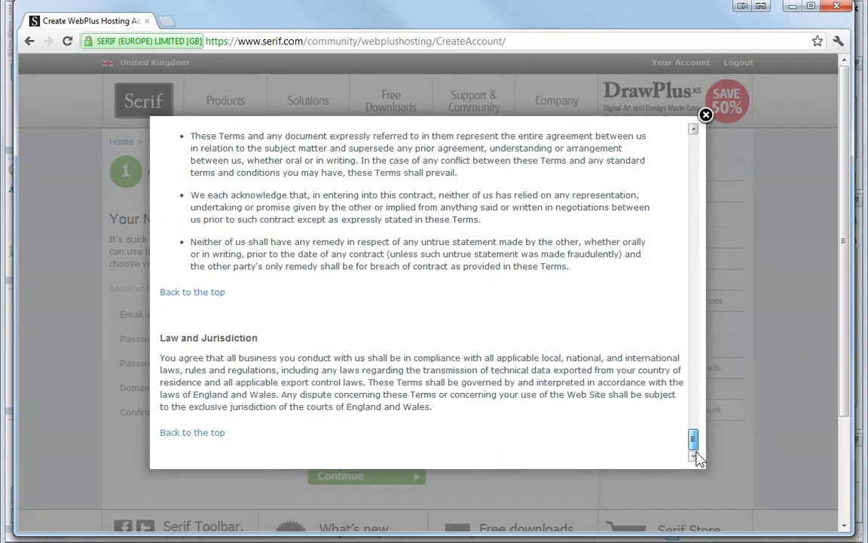
{"action": "left_click", "coordinate": [706, 116]}
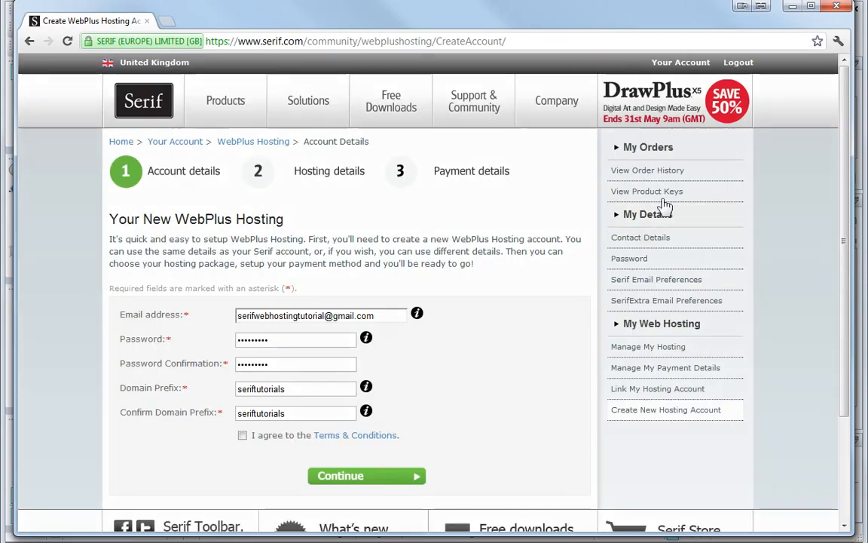
- Agree to the Terms & Conditions and continue to the hosting details
{"action": "left_click", "coordinate": [242, 436]}
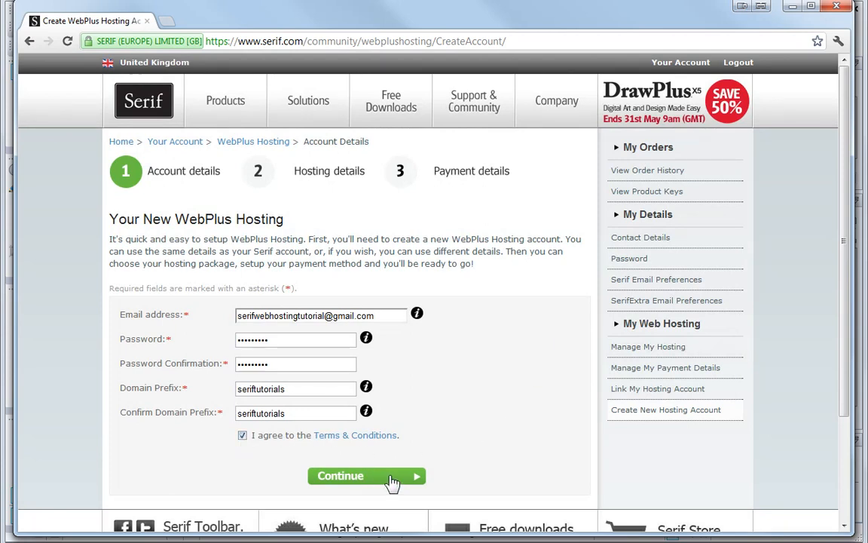
{"action": "left_click", "coordinate": [392, 480]}
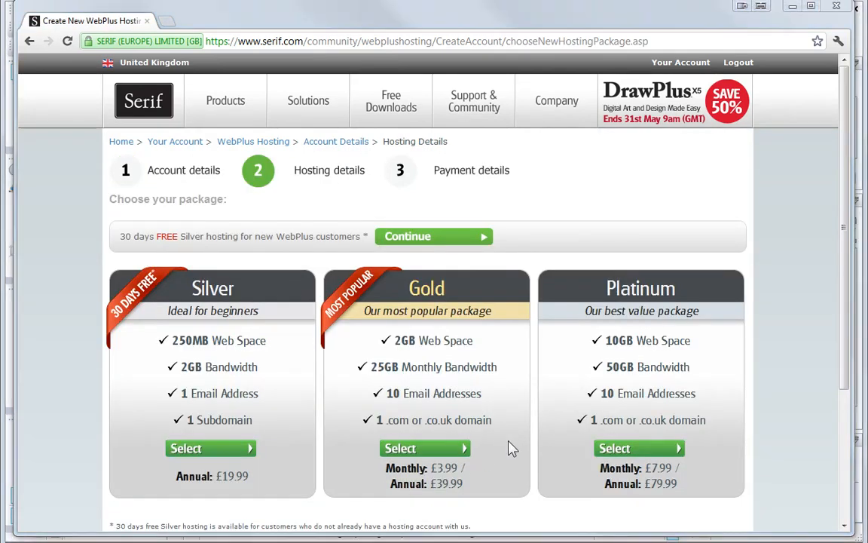
- Choose the 30-day free Silver hosting and enter the billing address in the payment details
{"action": "left_click", "coordinate": [479, 242]}
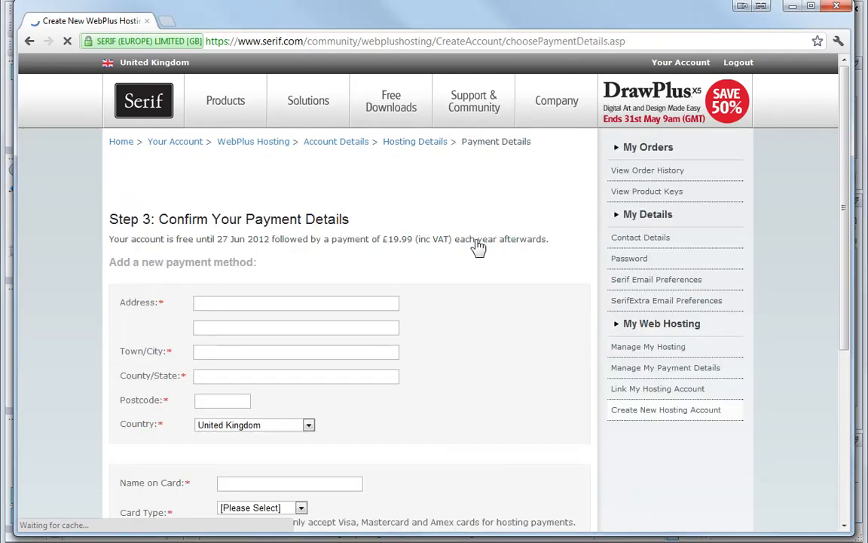
{"action": "left_click", "coordinate": [353, 301]}
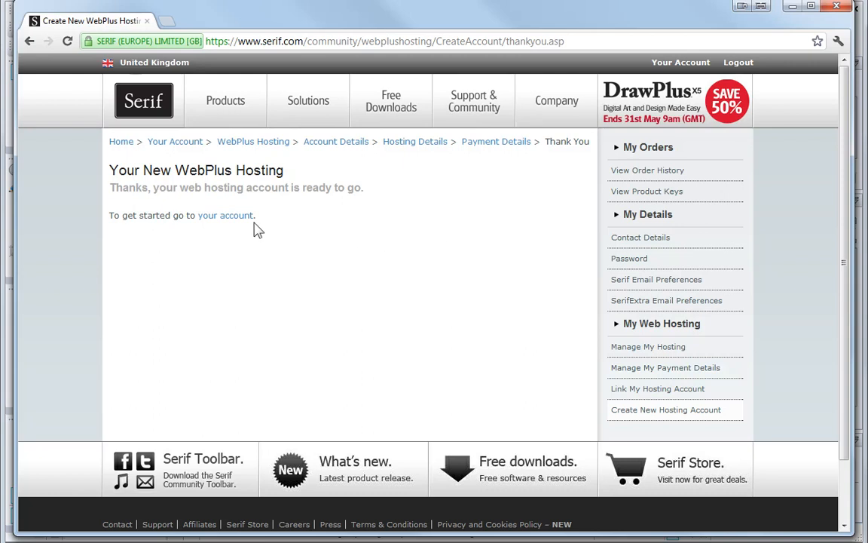
- Open the new hosting account's management page and return to WebPlus
{"action": "left_click", "coordinate": [230, 216]}
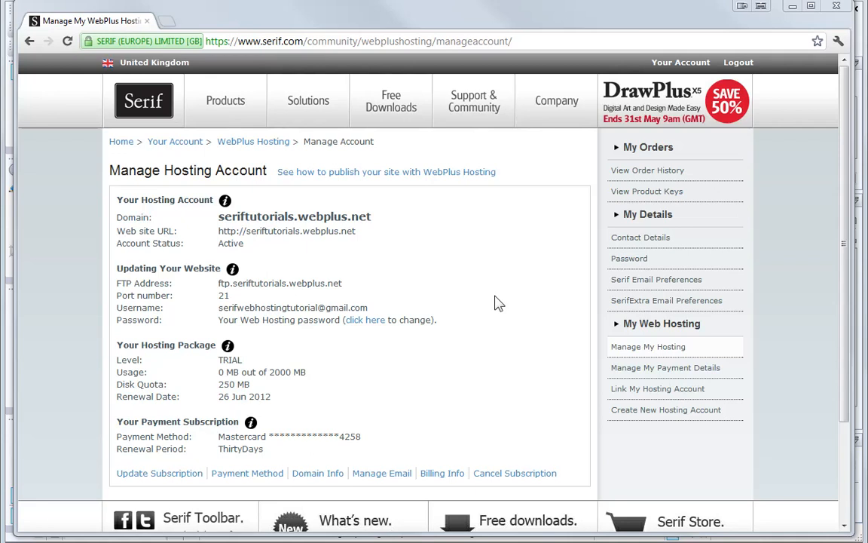
{"action": "key", "text": "alt+Tab"}
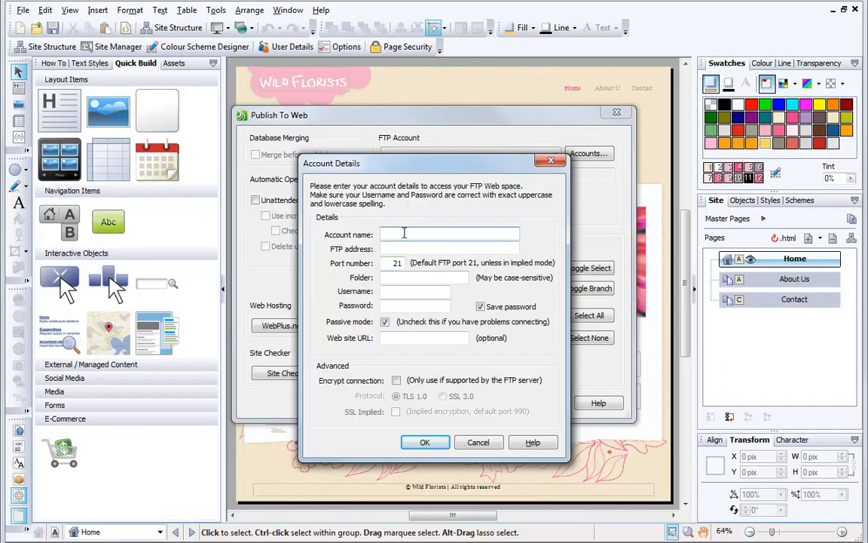
- Set the FTP account name to Serif Tutorials
{"action": "type", "text": "Seri"}
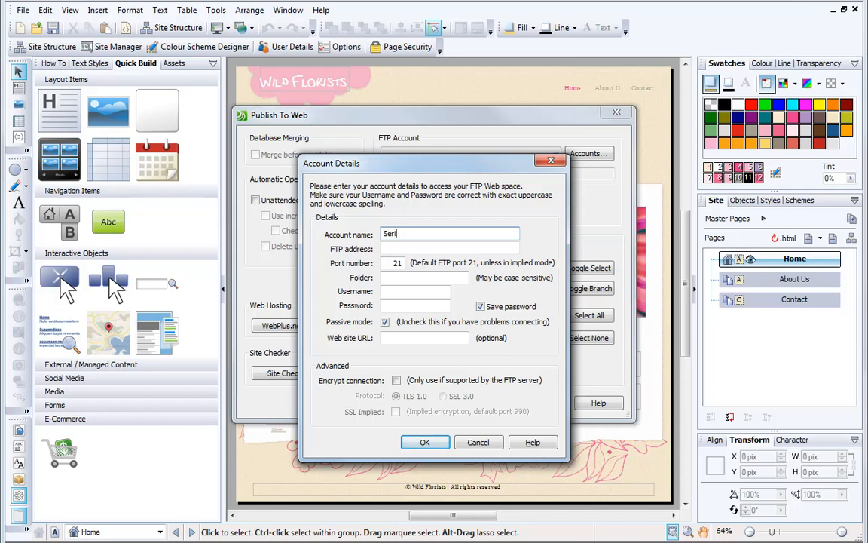
{"action": "type", "text": "f Tutorials"}
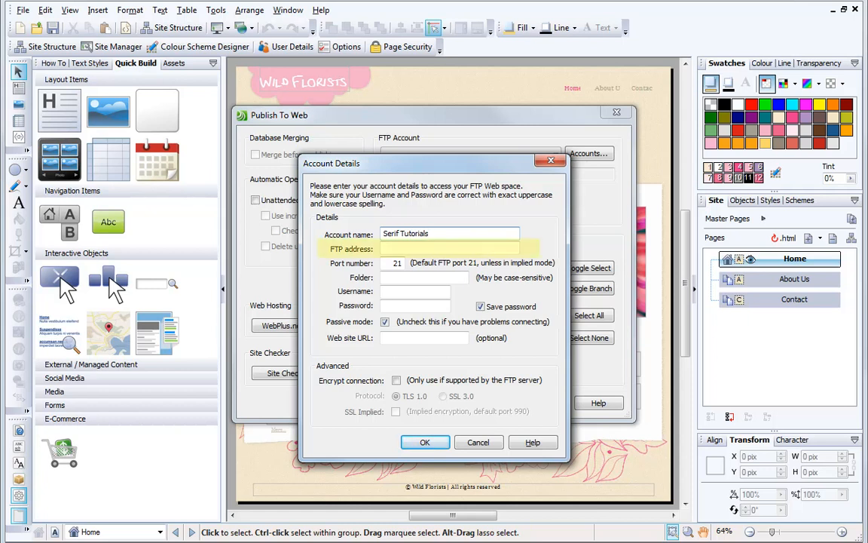
- Copy the FTP address ftp.seriftutorials.webplus.net from the hosting account page for the FTP address field
{"action": "left_click", "coordinate": [412, 250]}
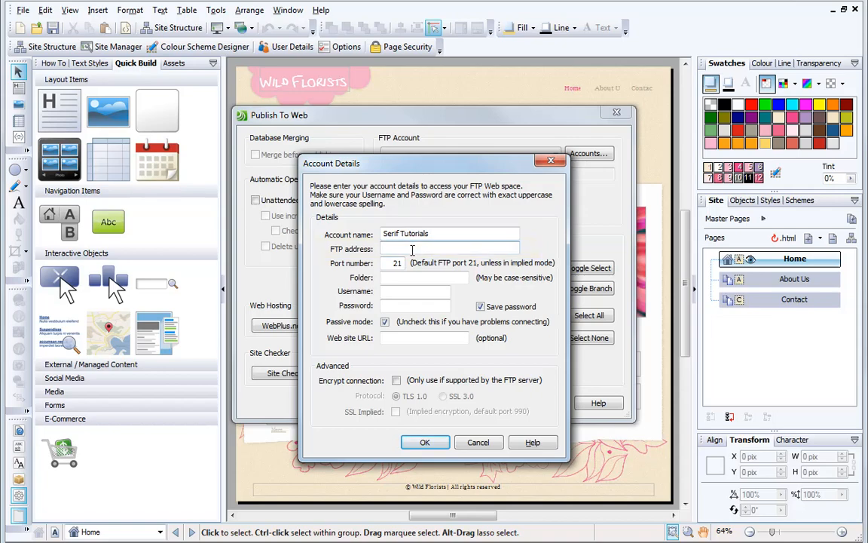
{"action": "key", "text": "alt+Tab"}
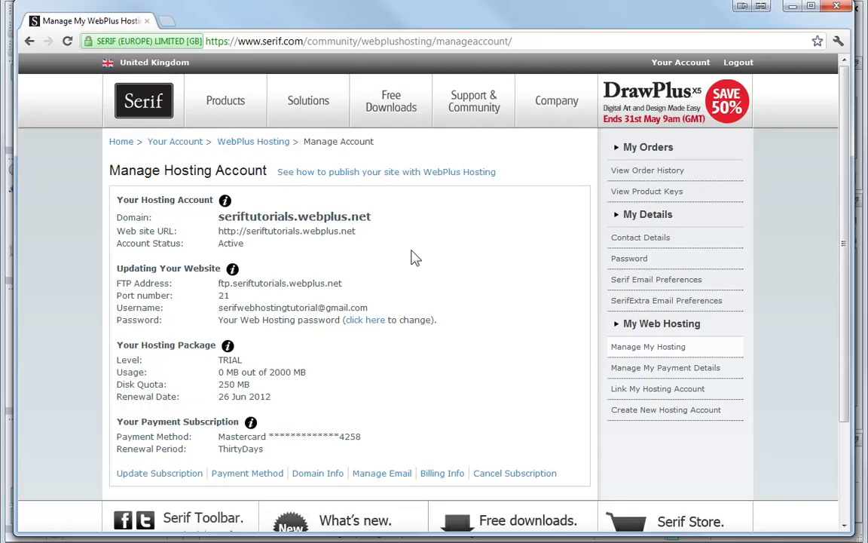
{"action": "left_click_drag", "start_coordinate": [345, 283], "coordinate": [213, 284]}
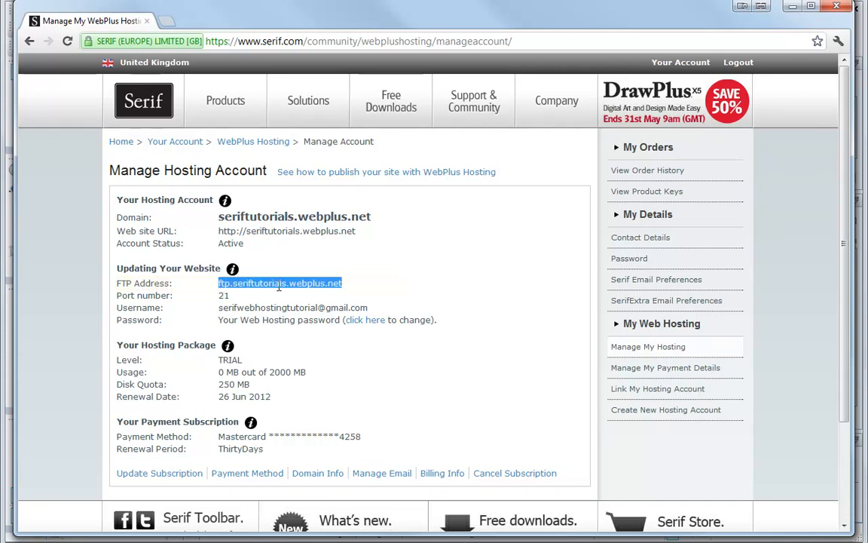
{"action": "right_click", "coordinate": [282, 282]}
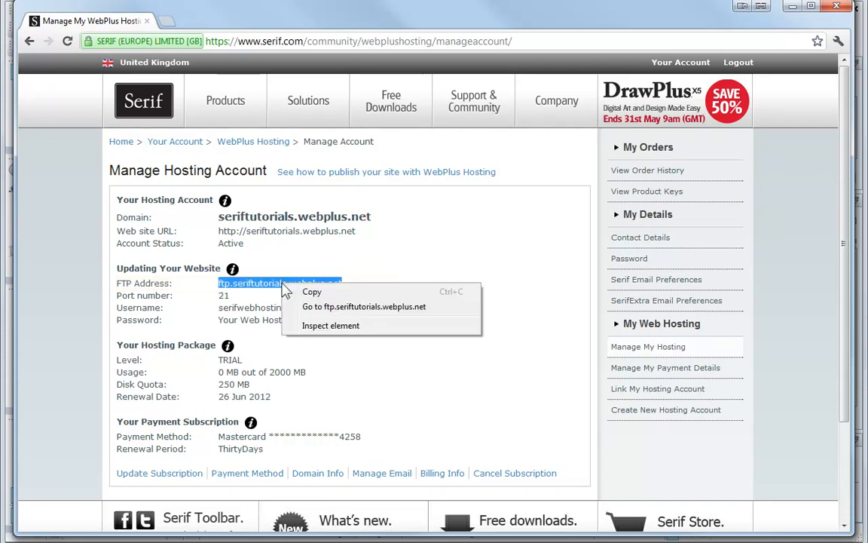
{"action": "left_click", "coordinate": [305, 288]}
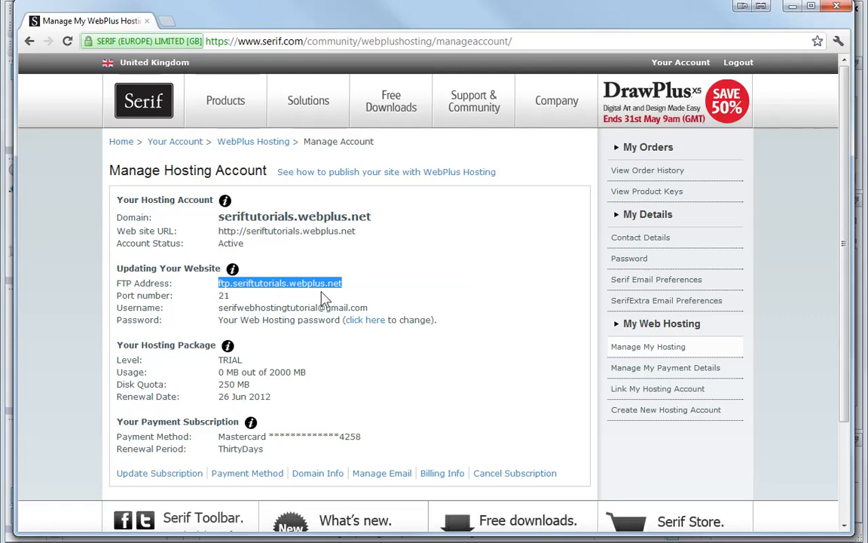
{"action": "key", "text": "alt+Tab"}
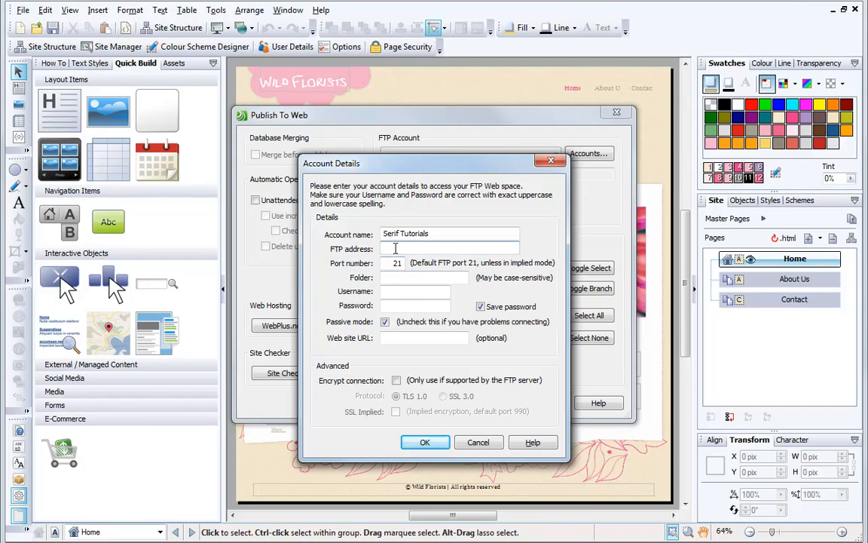
- Paste the copied FTP address into the FTP address field of the account details
{"action": "right_click", "coordinate": [395, 251]}
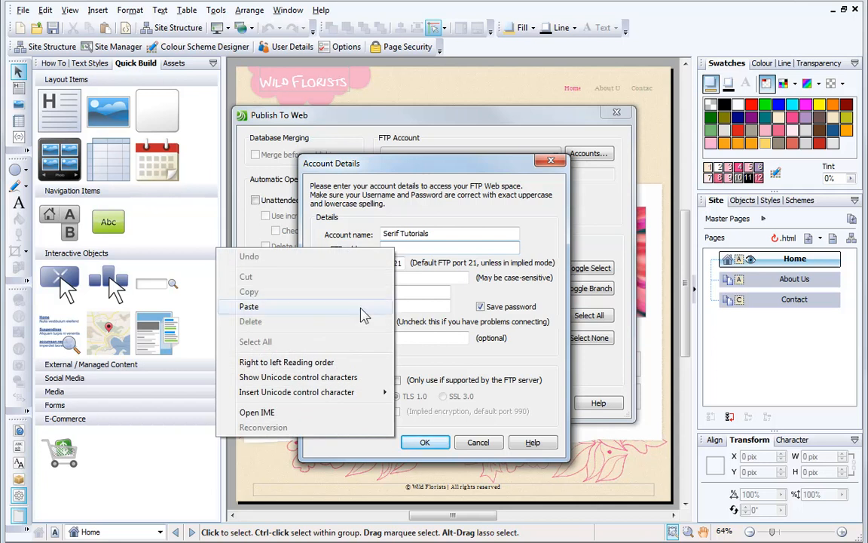
{"action": "left_click", "coordinate": [310, 308]}
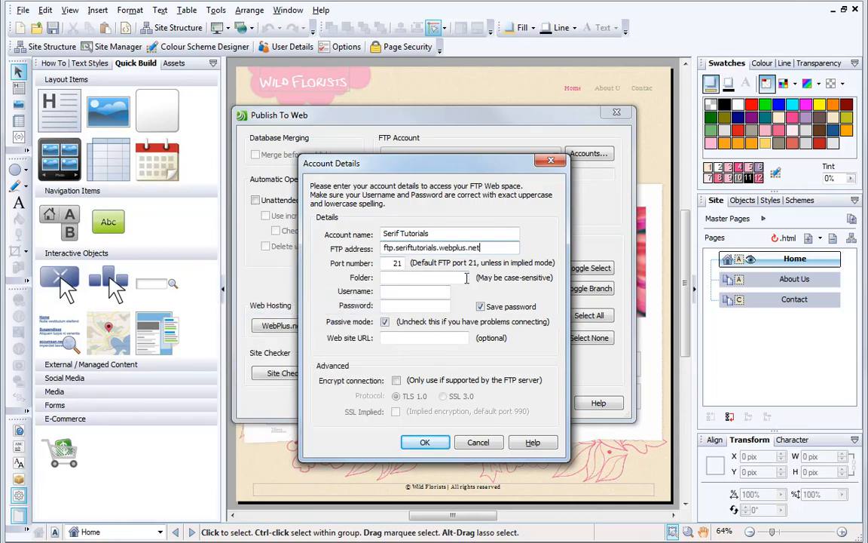
{"action": "left_click", "coordinate": [452, 280]}
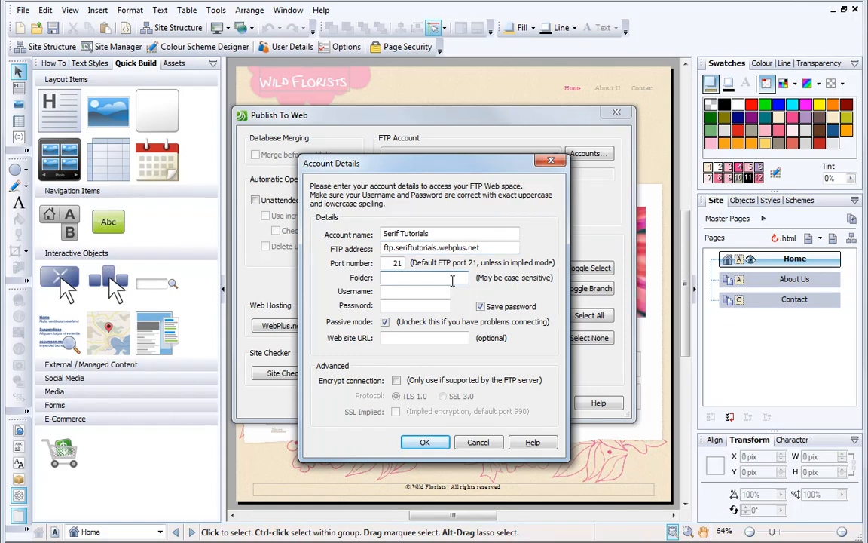
- Copy the hosting username from the account page in the browser and paste it into the Username field
{"action": "left_click", "coordinate": [402, 291]}
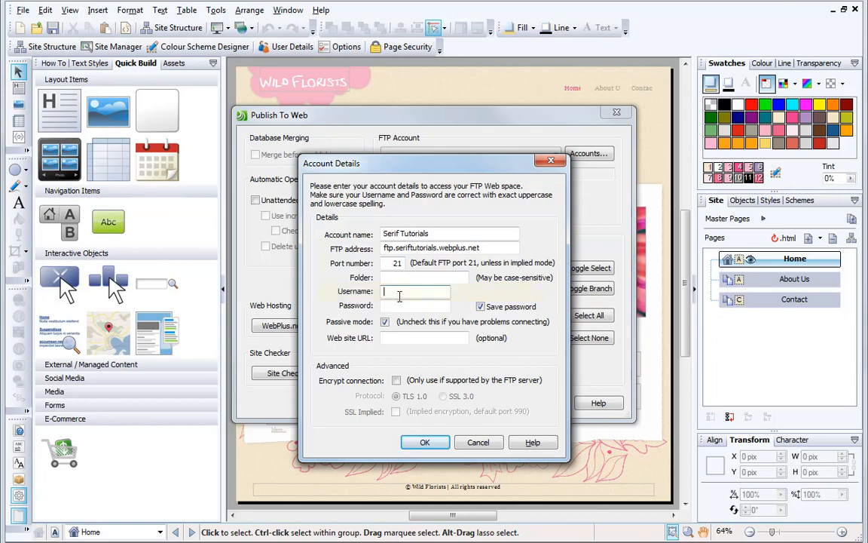
{"action": "key", "text": "alt+Tab"}
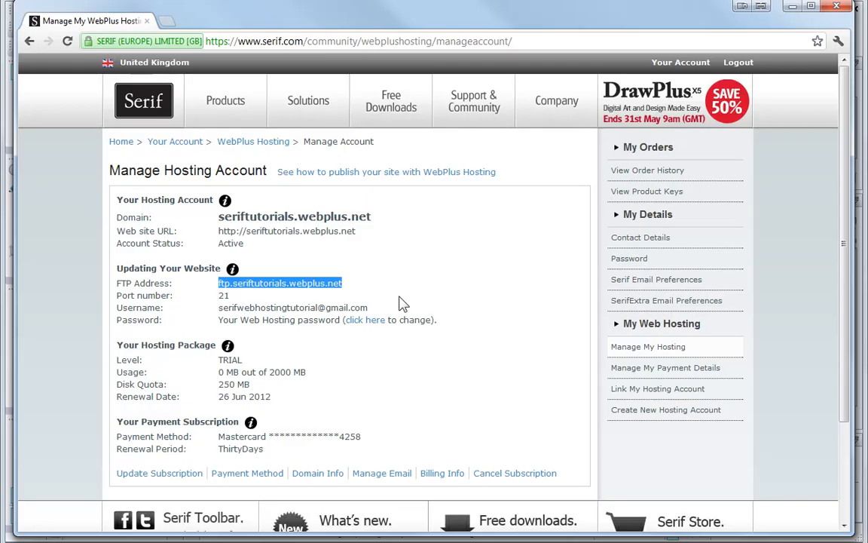
{"action": "left_click_drag", "start_coordinate": [369, 309], "coordinate": [218, 310]}
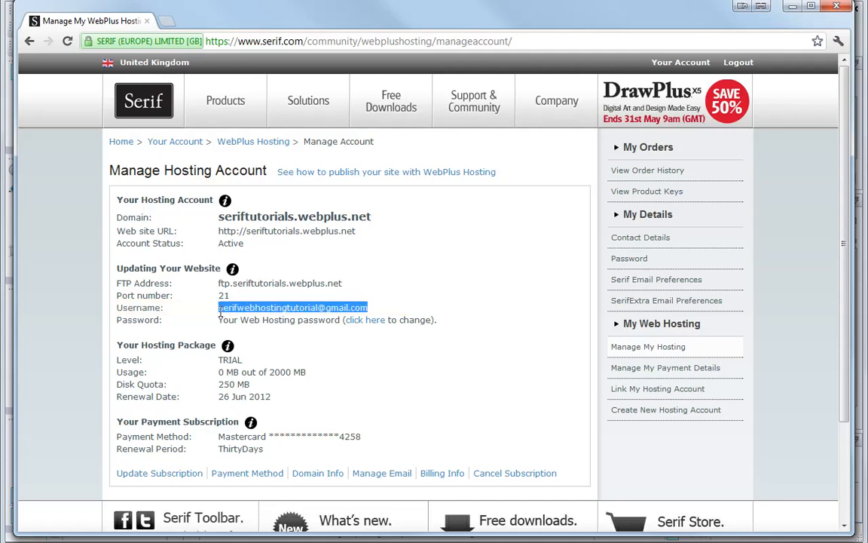
{"action": "right_click", "coordinate": [275, 305]}
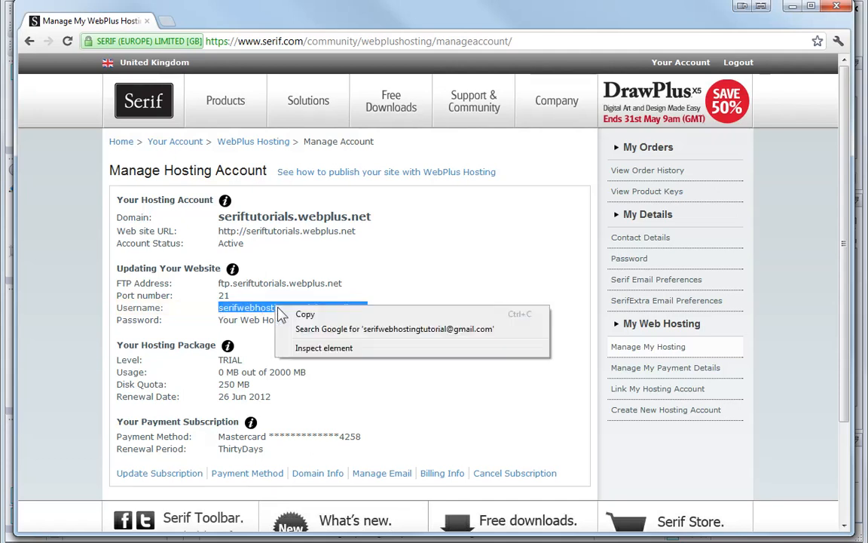
{"action": "left_click", "coordinate": [288, 314]}
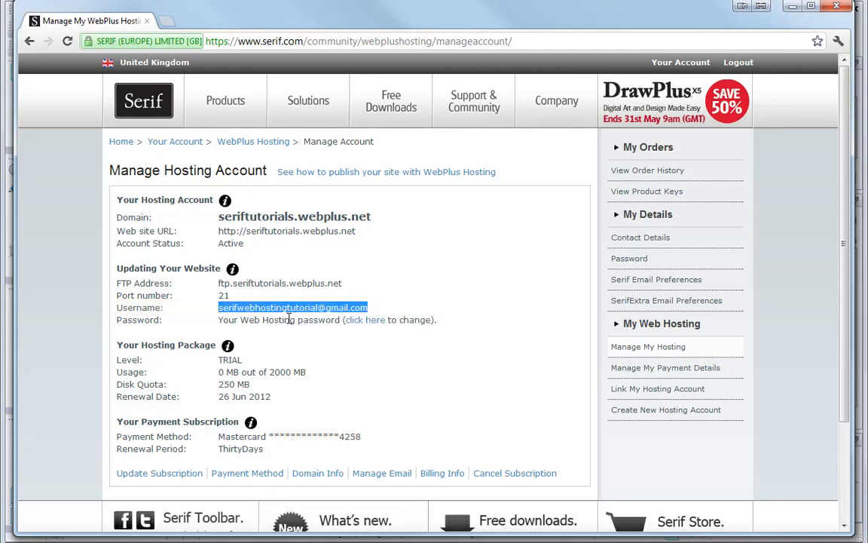
{"action": "key", "text": "alt+Tab"}
{"action": "left_click", "coordinate": [389, 291]}
{"action": "right_click", "coordinate": [389, 291]}
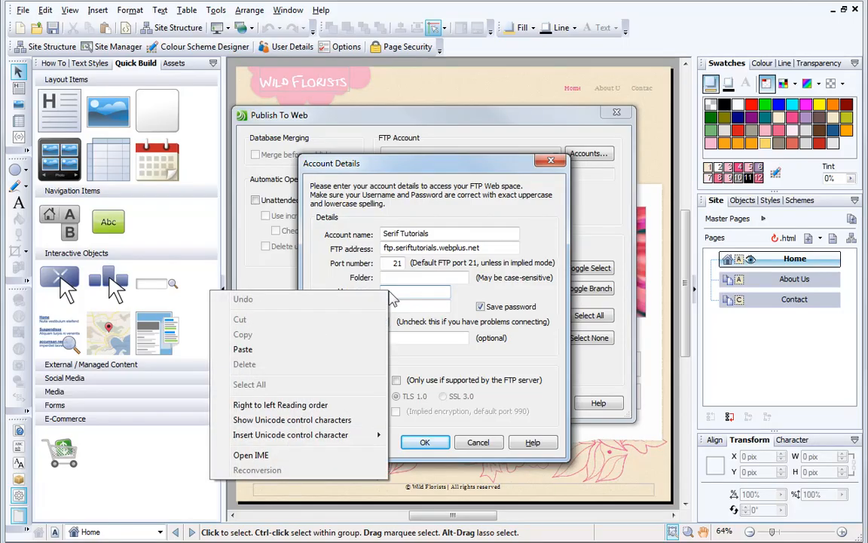
{"action": "left_click", "coordinate": [381, 346]}
{"action": "key", "text": "Home"}
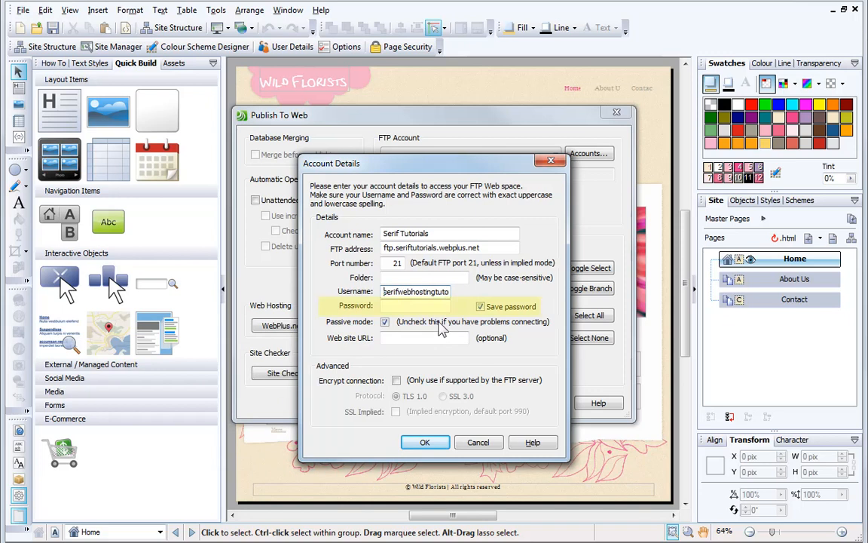
- Enter the web hosting password in the Password field
{"action": "left_click", "coordinate": [440, 309]}
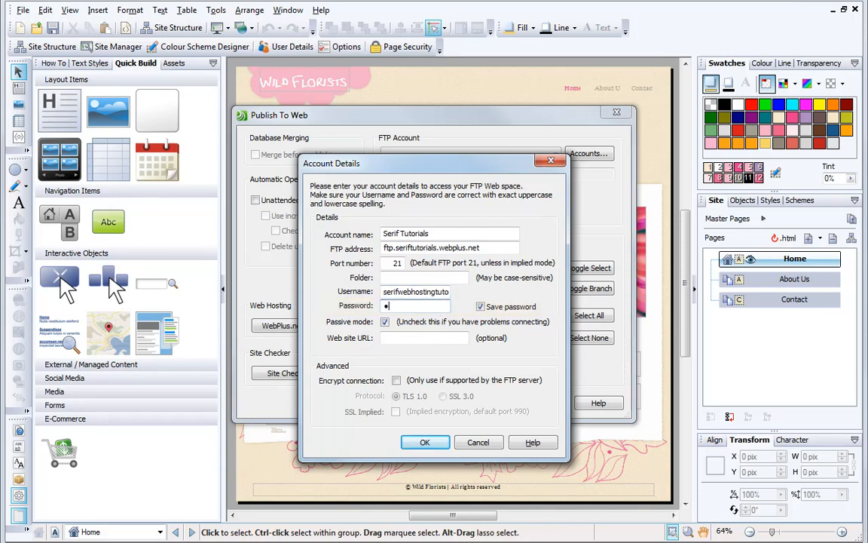
{"action": "type", "text": "•••••••••"}
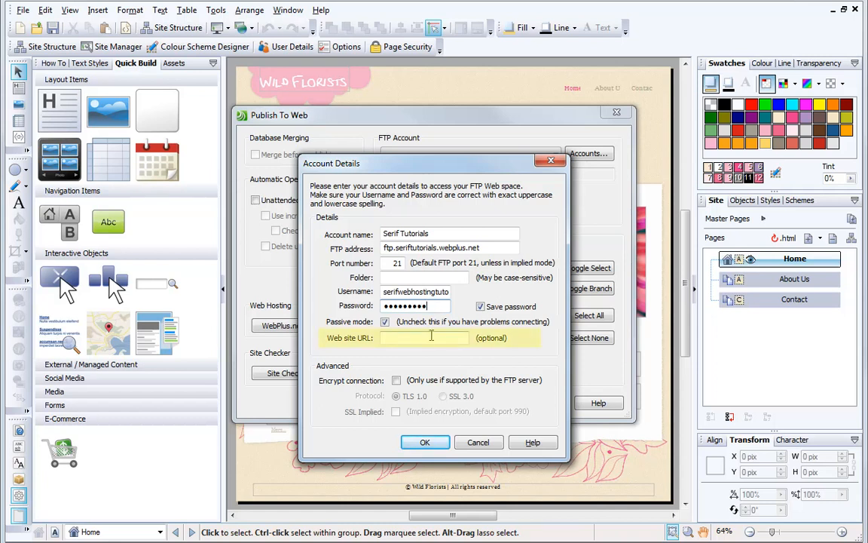
{"action": "left_click", "coordinate": [431, 337]}
{"action": "key", "text": "alt+Tab"}
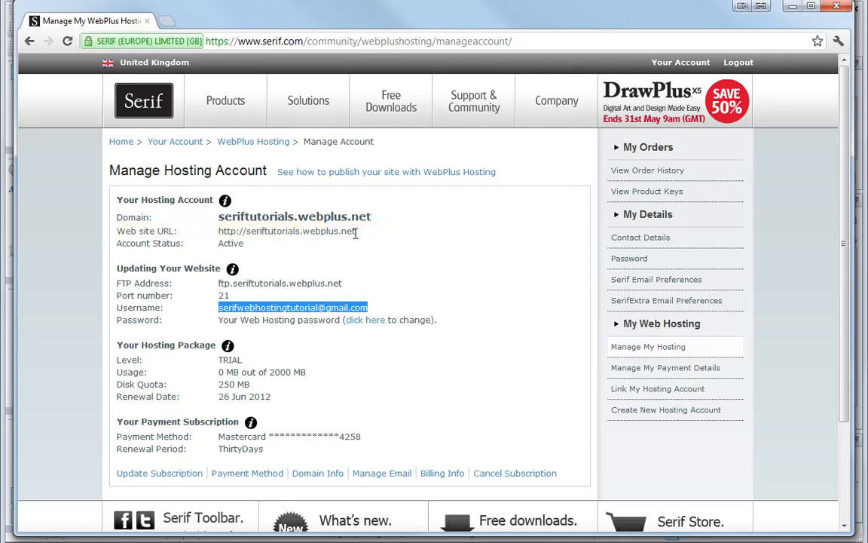
{"action": "left_click_drag", "start_coordinate": [356, 232], "coordinate": [220, 236]}
{"action": "right_click", "coordinate": [288, 233]}
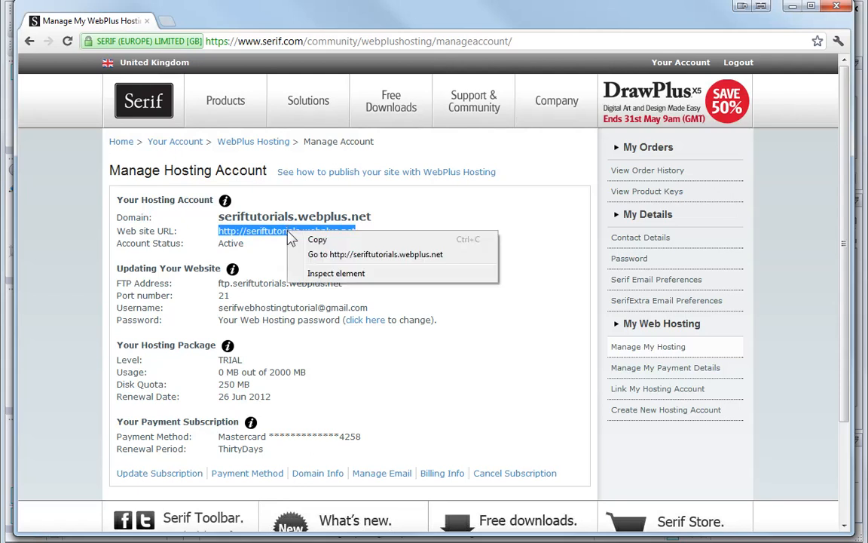
{"action": "left_click", "coordinate": [316, 240]}
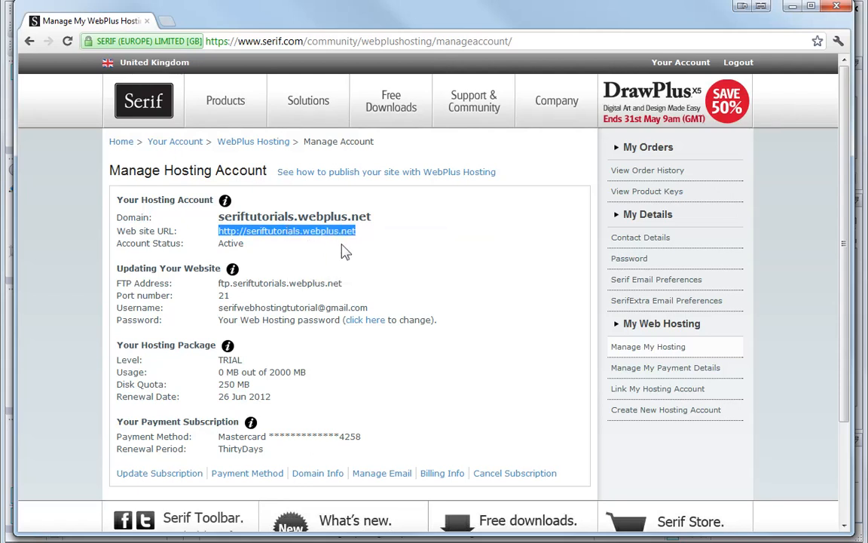
{"action": "key", "text": "alt+Tab"}
{"action": "left_click", "coordinate": [394, 339]}
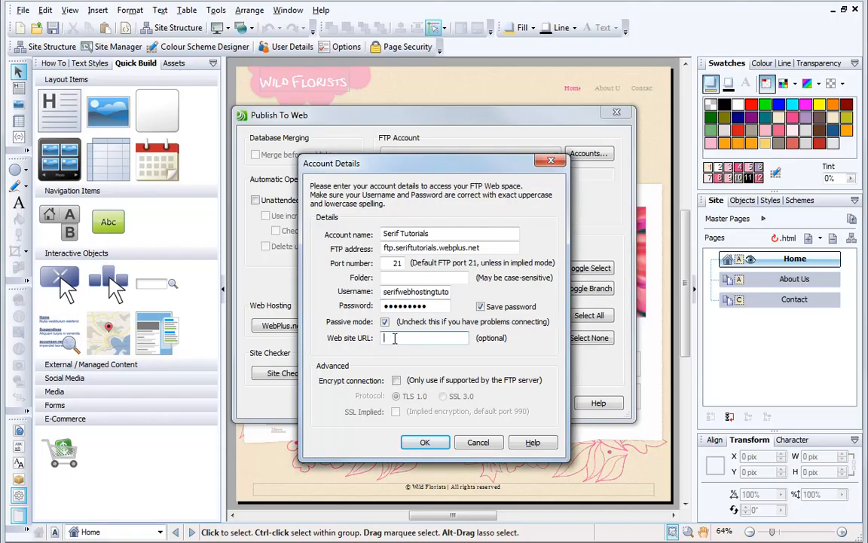
{"action": "right_click", "coordinate": [395, 339]}
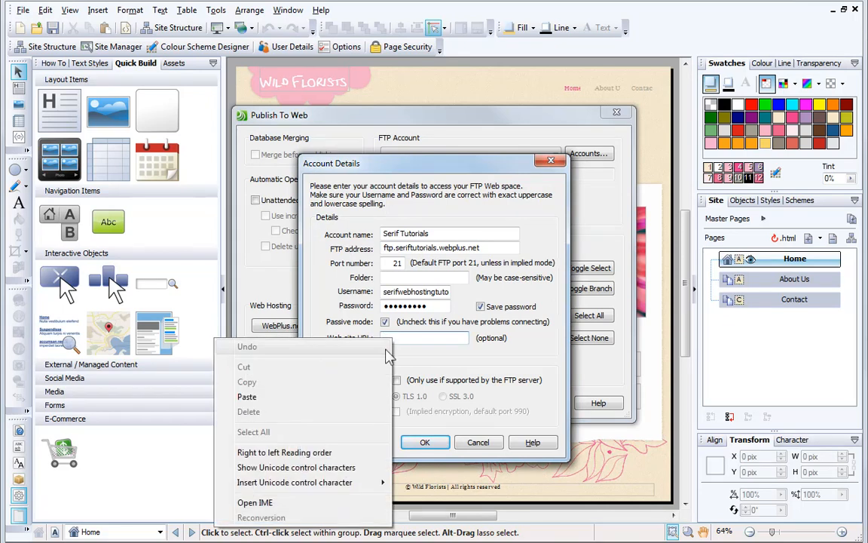
{"action": "left_click", "coordinate": [362, 396]}
{"action": "key", "text": "Home"}
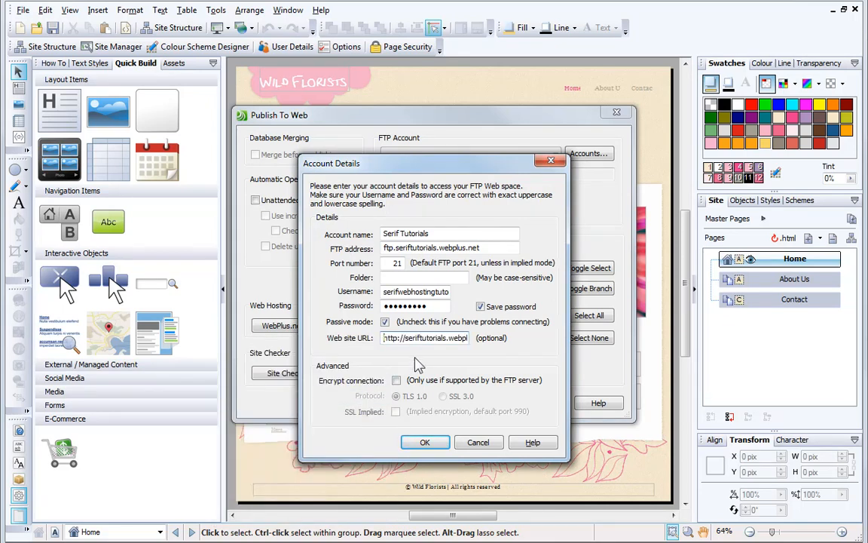
{"action": "key", "text": "Right"}
{"action": "key", "text": "Right"}
{"action": "key", "text": "Right"}
{"action": "key", "text": "Right"}
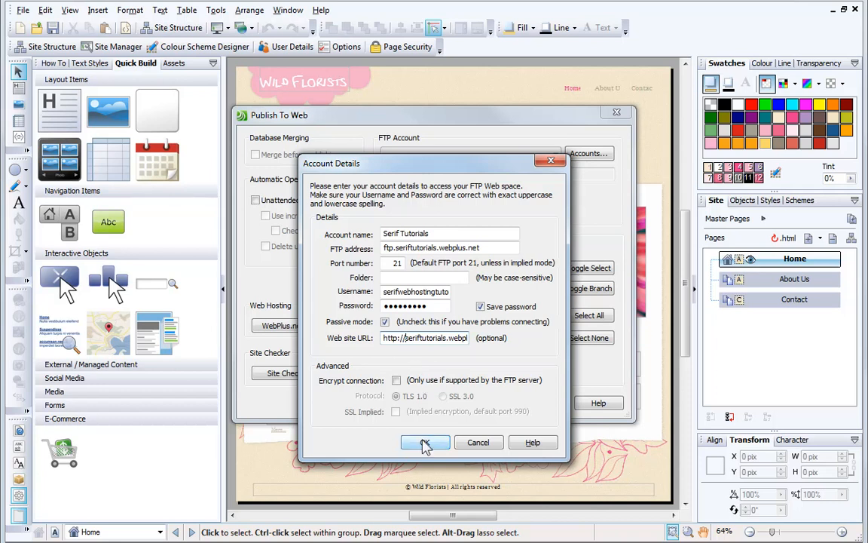
- Save the Serif Tutorials FTP account details after testing the server connection
{"action": "left_click", "coordinate": [426, 443]}
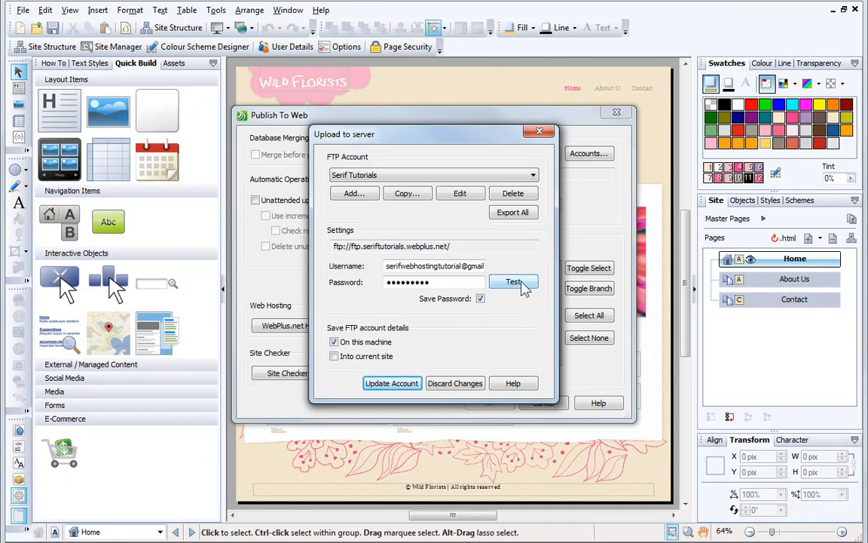
{"action": "left_click", "coordinate": [514, 283]}
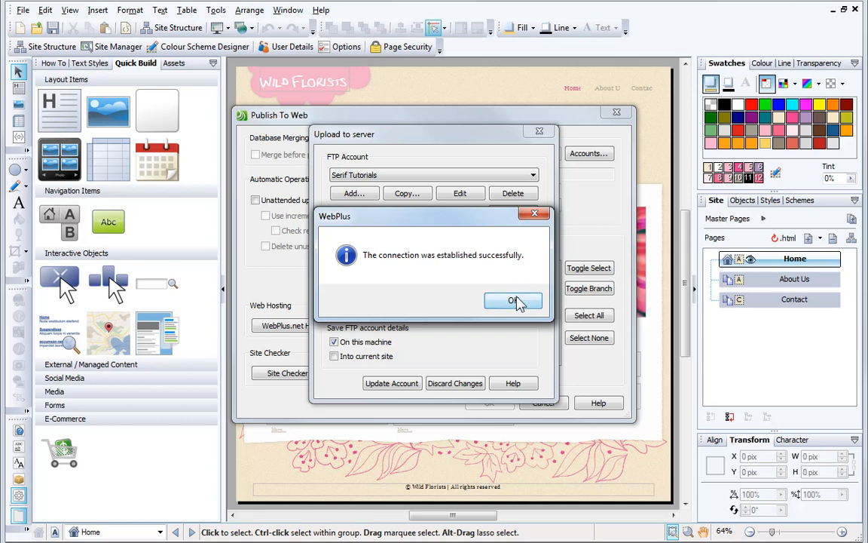
{"action": "left_click", "coordinate": [516, 301]}
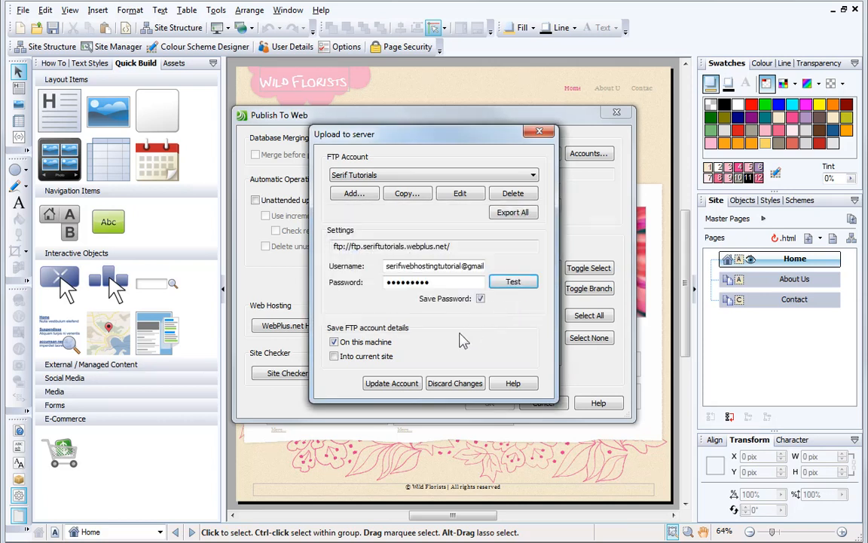
{"action": "left_click", "coordinate": [389, 384]}
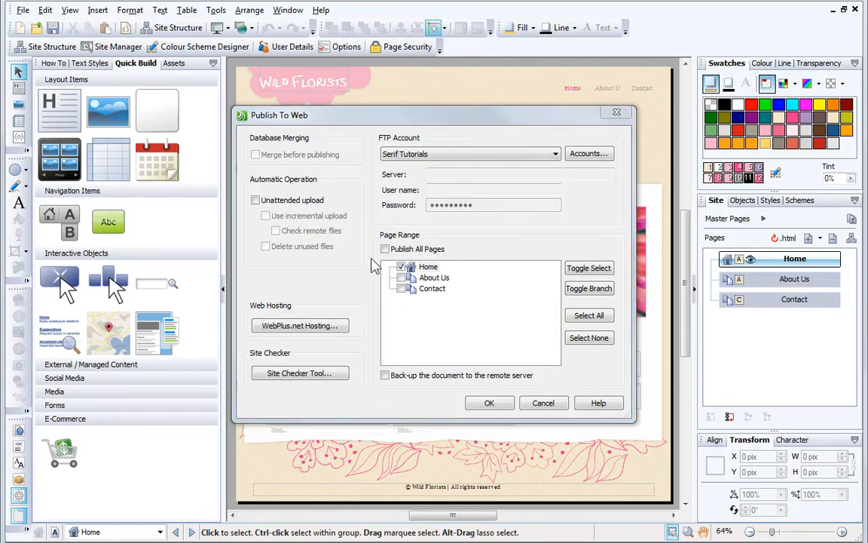
- Publish all pages of the site to the web, close the upload window, and view the published URL
{"action": "left_click", "coordinate": [413, 249]}
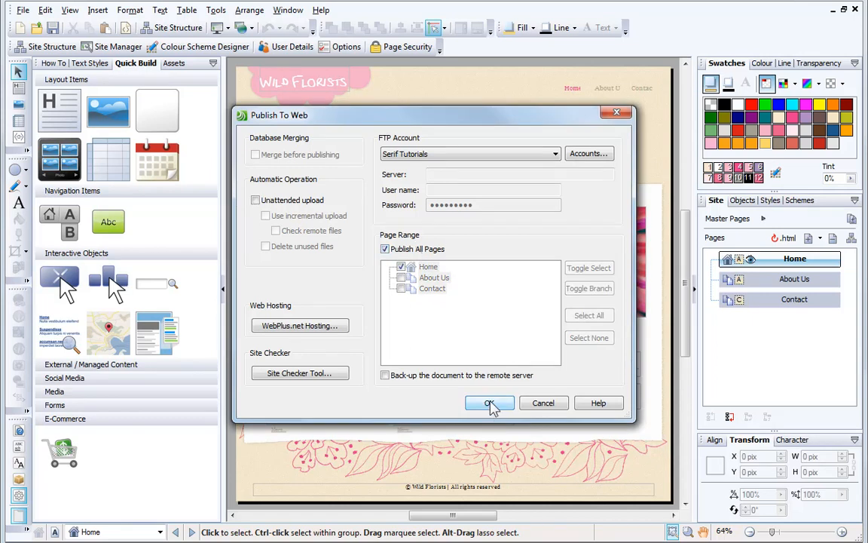
{"action": "left_click", "coordinate": [490, 404]}
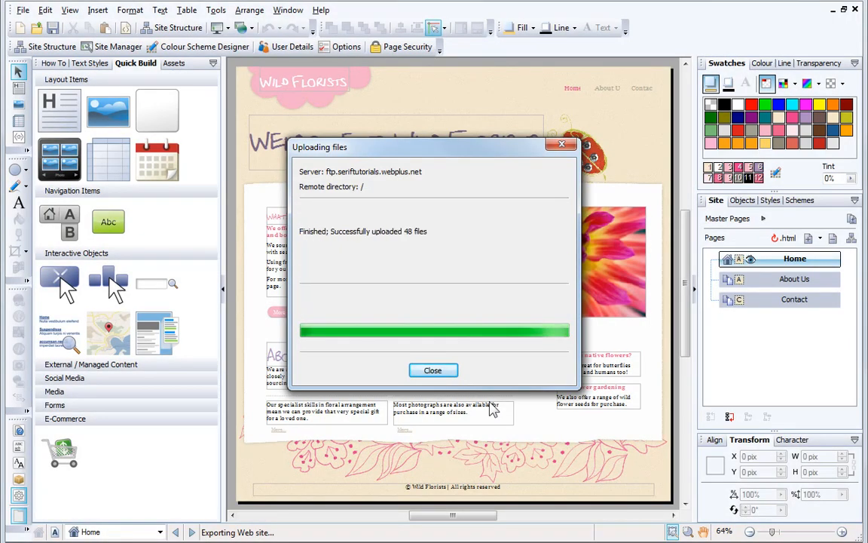
{"action": "left_click", "coordinate": [434, 370]}
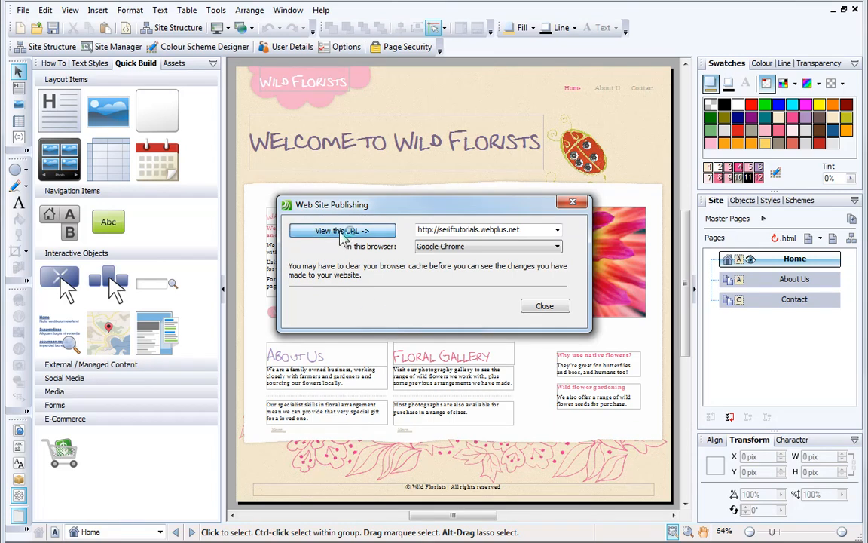
{"action": "left_click", "coordinate": [342, 234]}
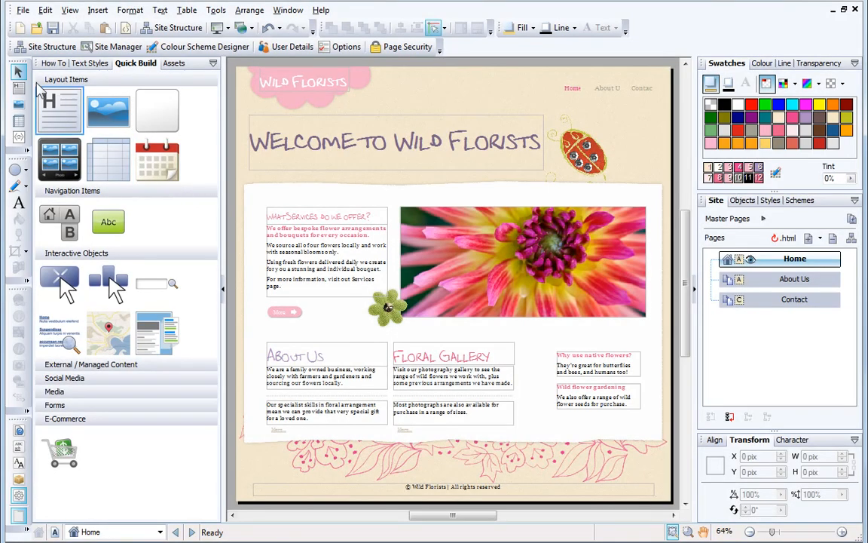
- Reopen the Publish to Web dialog to review the saved FTP account settings
{"action": "left_click", "coordinate": [22, 10]}
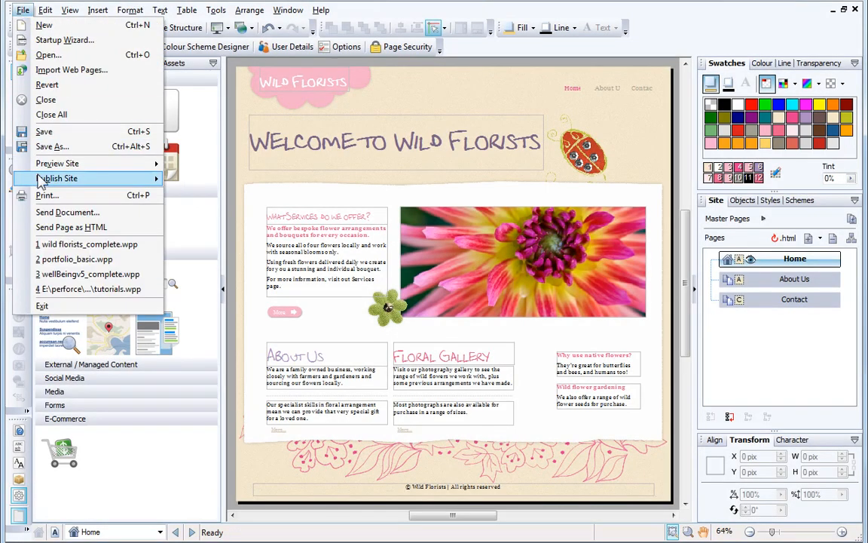
{"action": "mouse_move", "coordinate": [154, 178]}
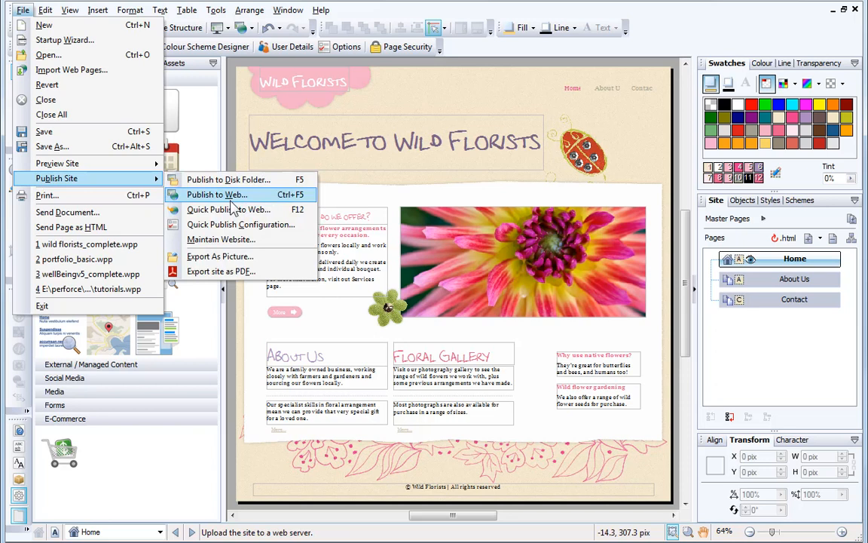
{"action": "left_click", "coordinate": [219, 194]}
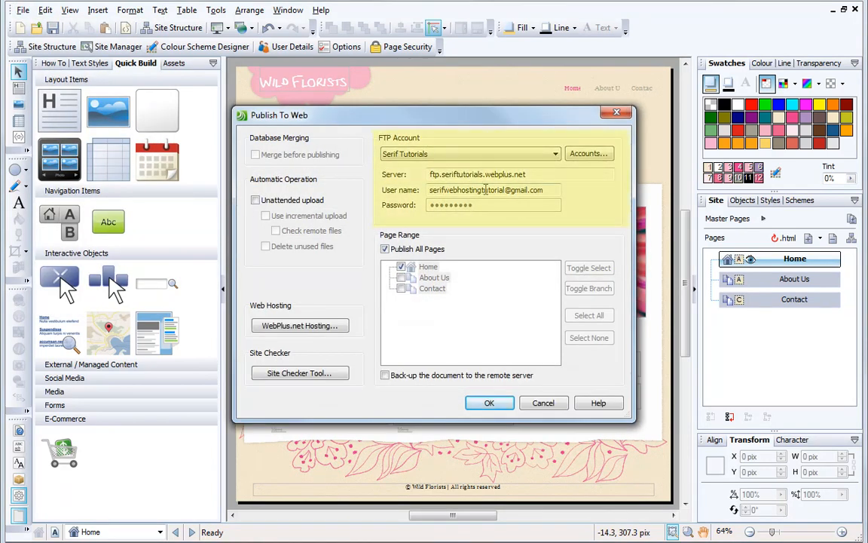